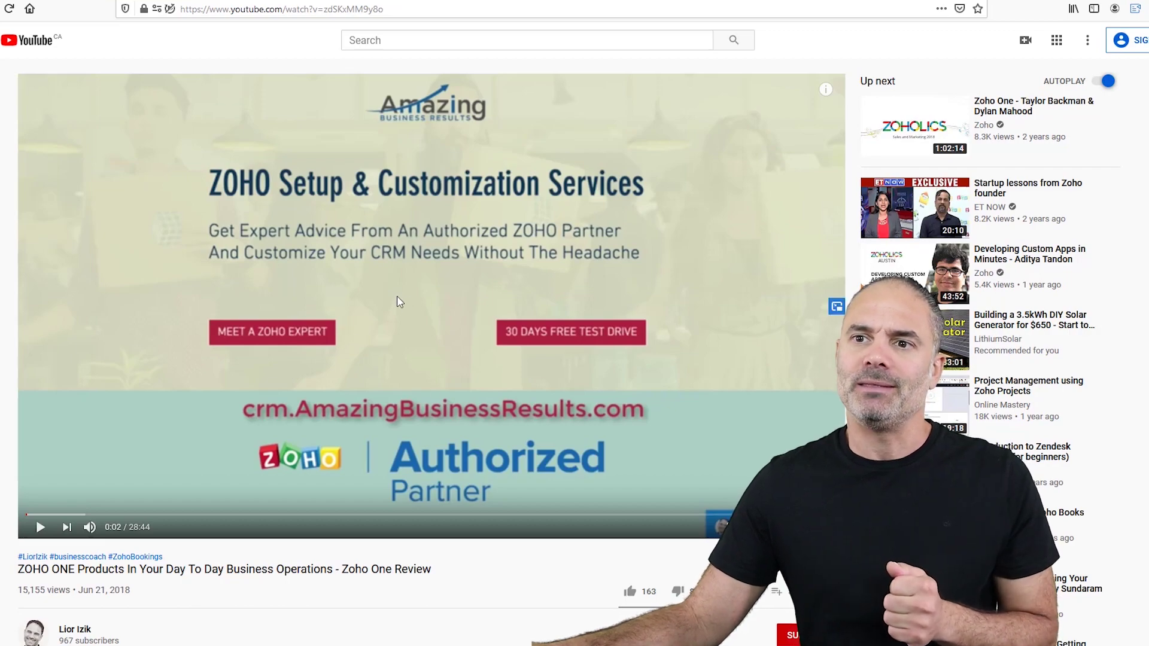
Step: Follow the Zoho Bookings one-on-one appointment link in the video description
scroll(371, 305, "down", 10)
scroll(321, 315, "down", 4)
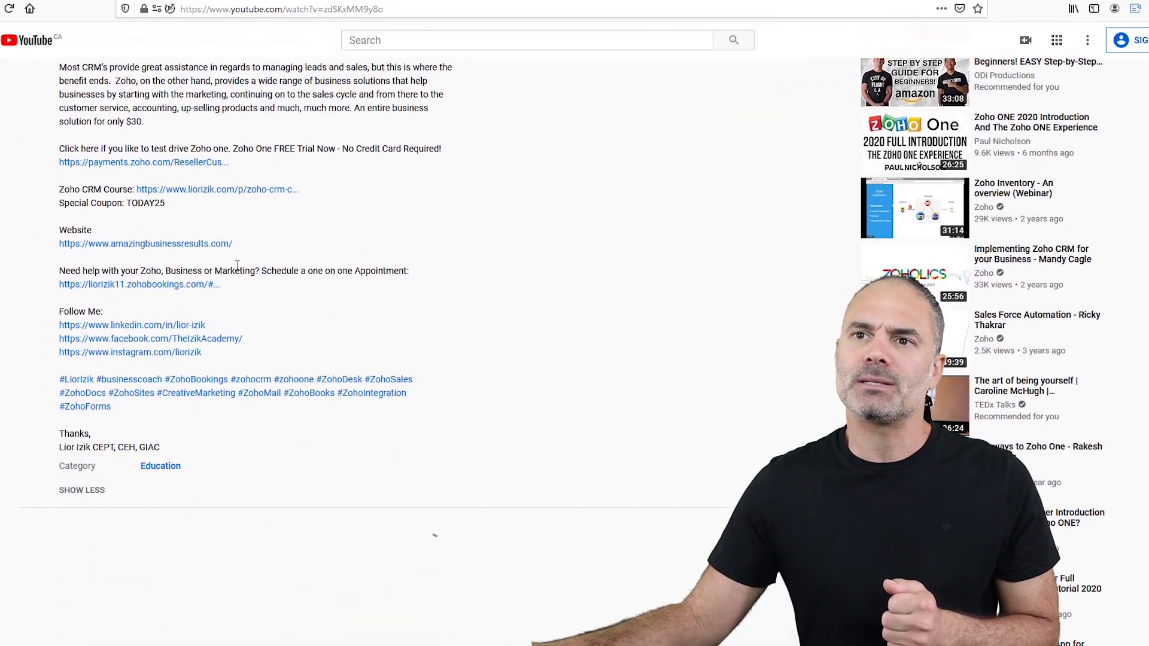
left_click(154, 290)
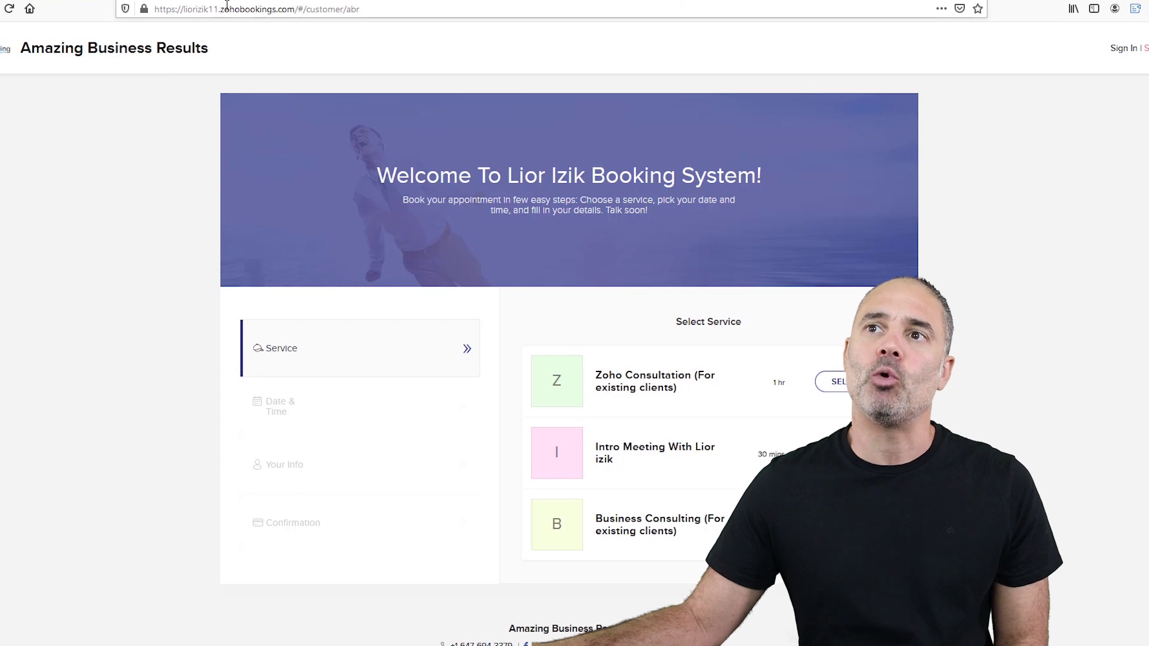
Step: Book the 30-minute Intro Meeting for 01 Jun 2020 in the 04:45 pm evening slot
left_click_drag(220, 9, 295, 16)
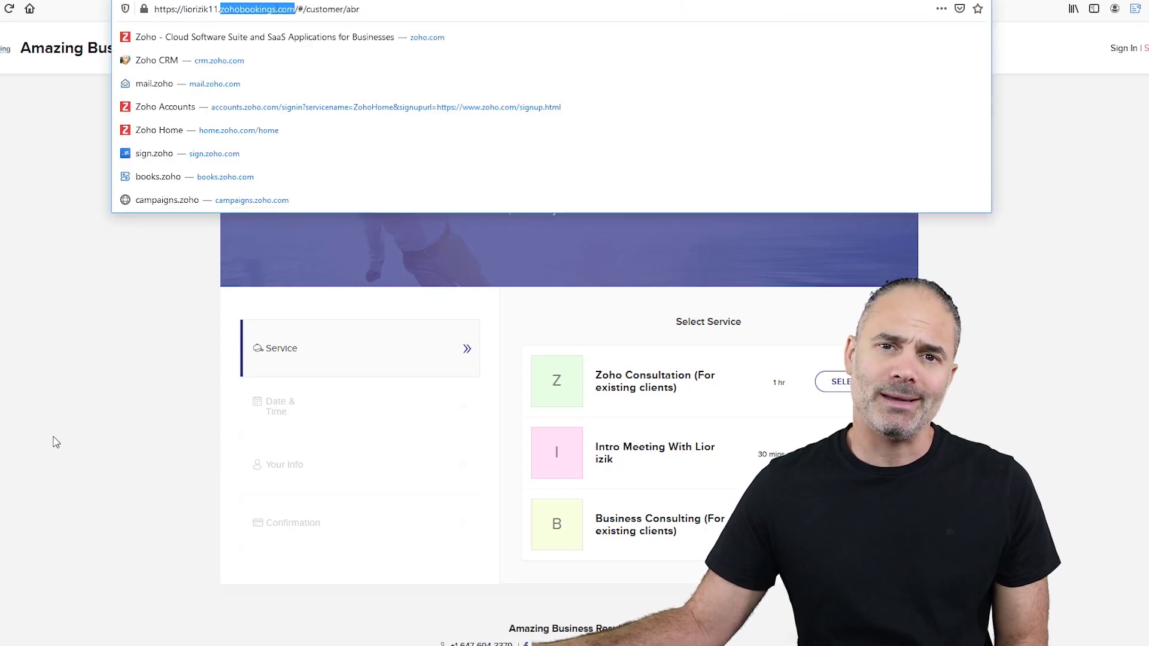
left_click(93, 406)
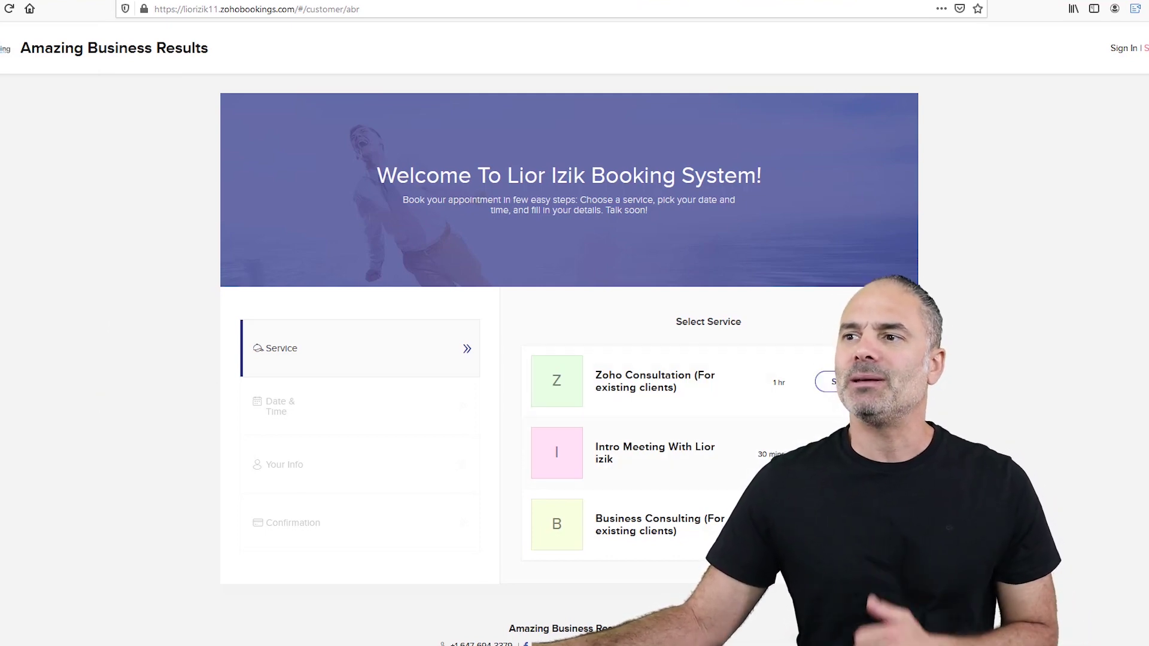
left_click(832, 454)
scroll(736, 441, "down", 3)
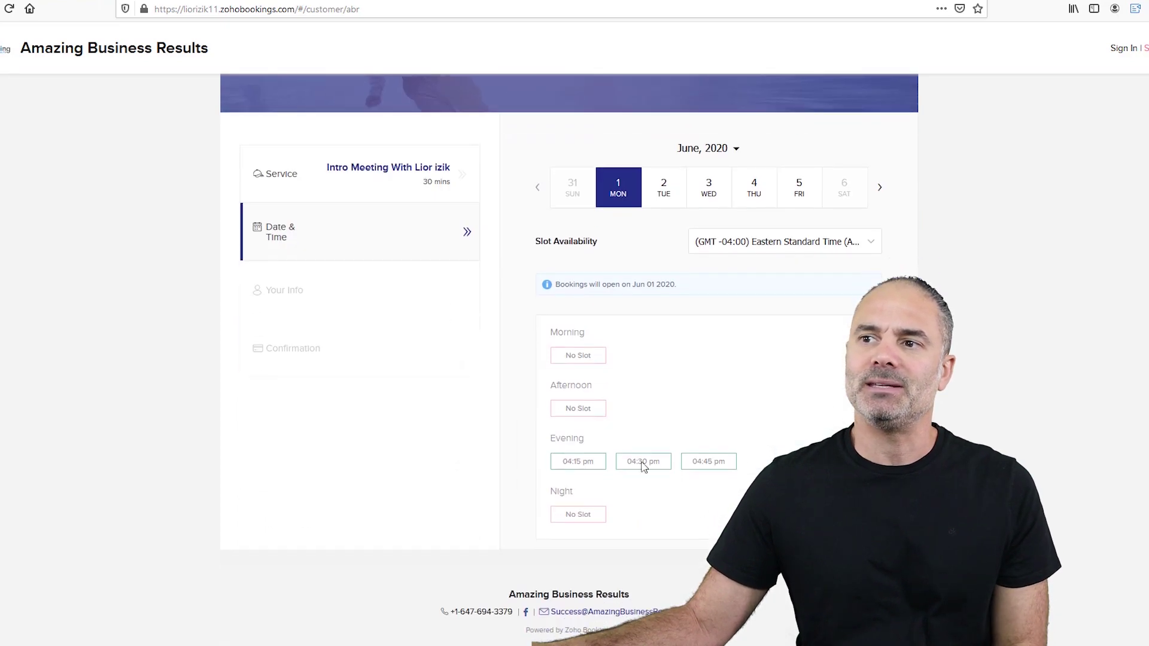
left_click(718, 464)
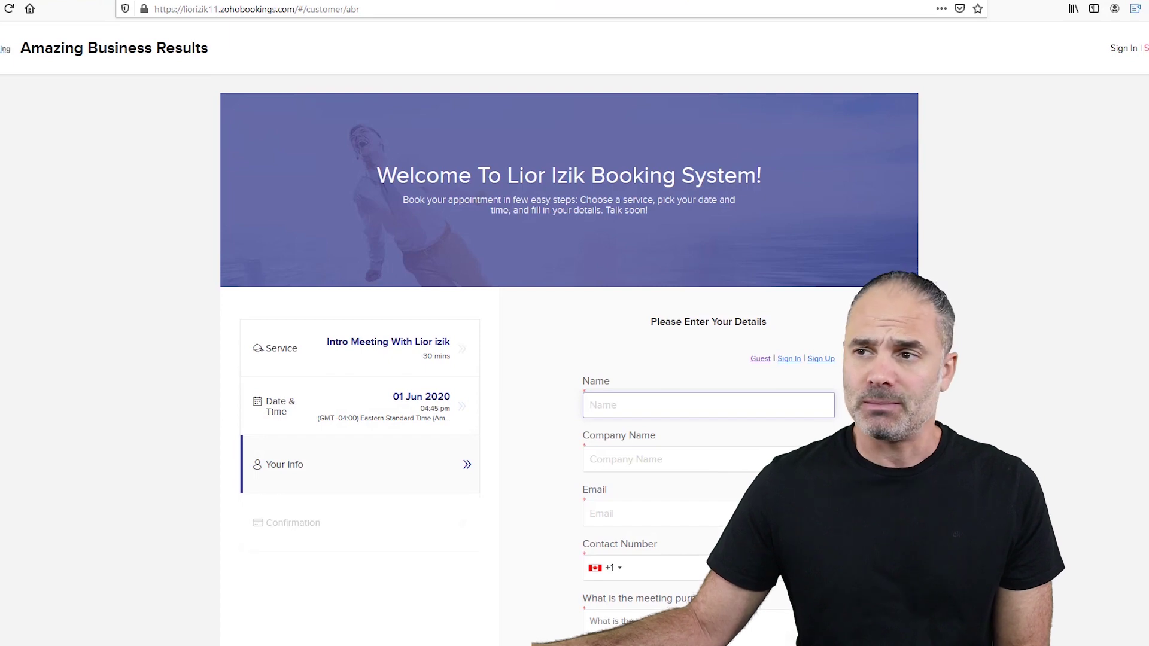
scroll(853, 411, "down", 1)
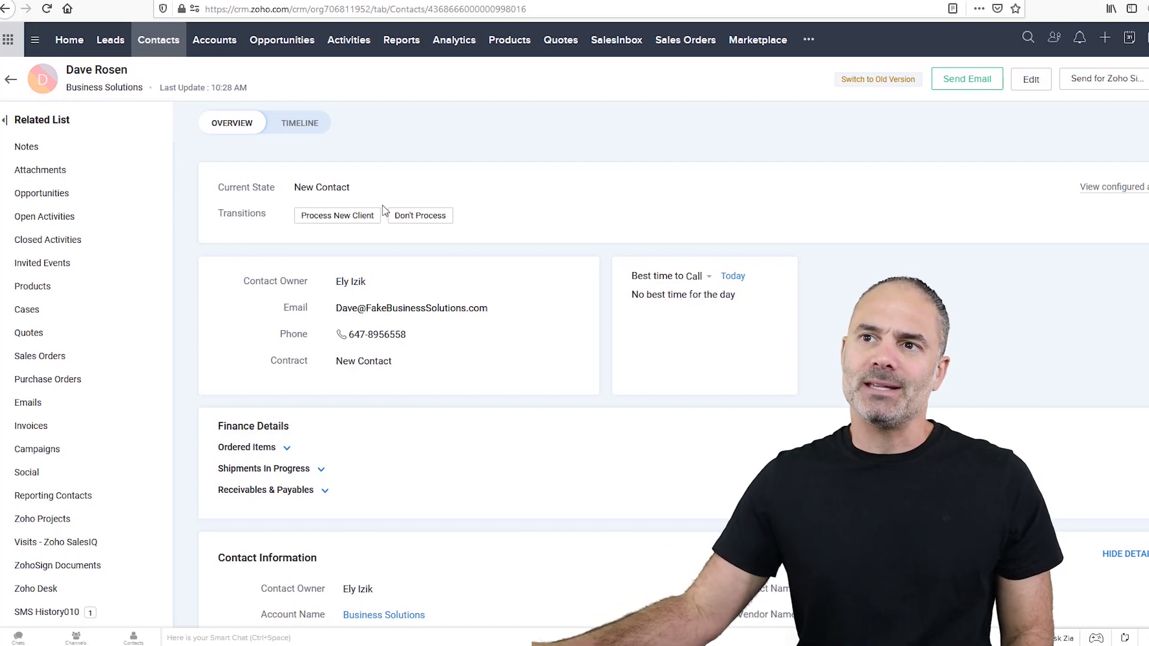
Step: Run the Process New Client blueprint transition on the Business Solutions contact
left_click(343, 219)
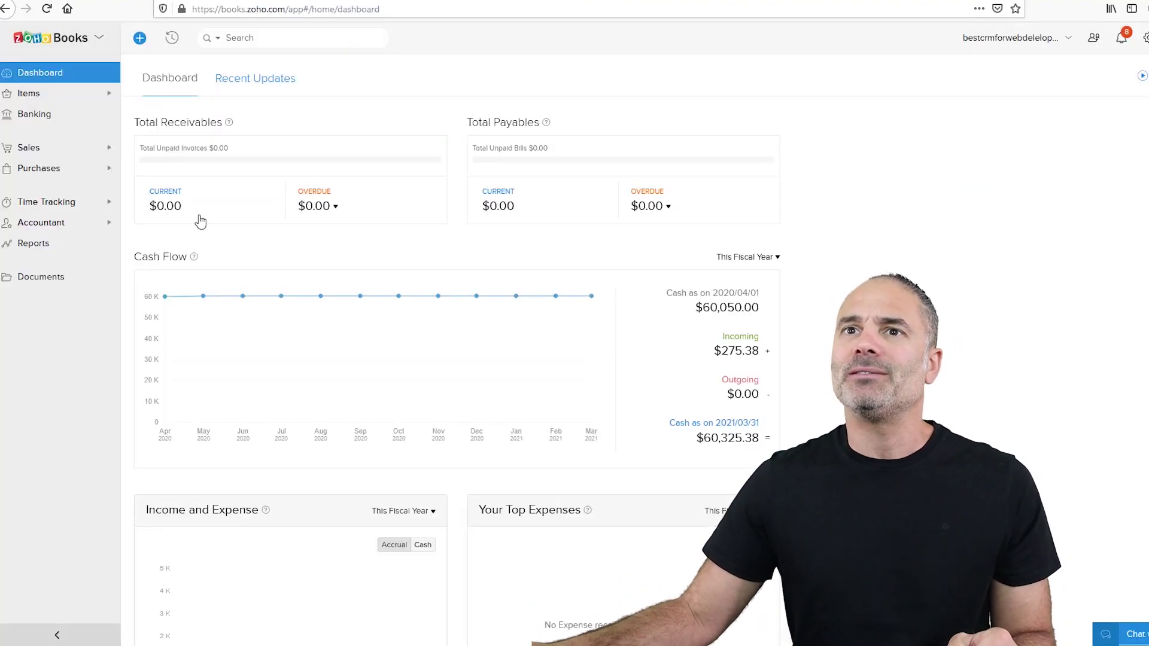
Step: From Sales > Customers > Business Solutions, open paid retainer invoice RET-00002 for $200.00
left_click(36, 147)
left_click(42, 168)
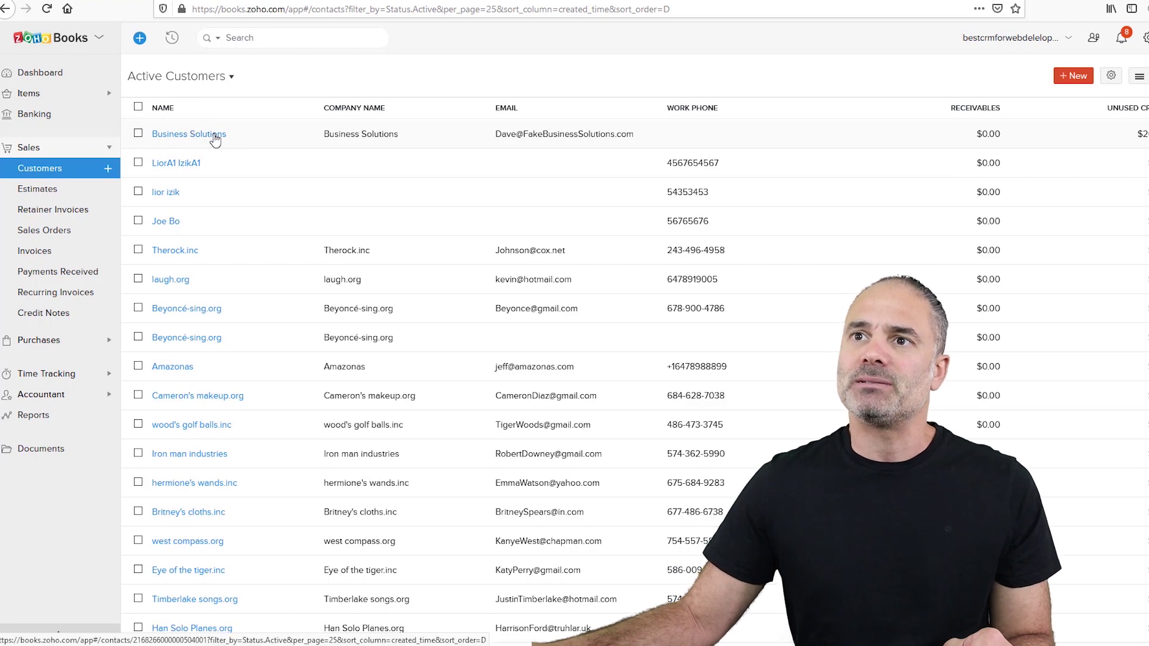
left_click(235, 133)
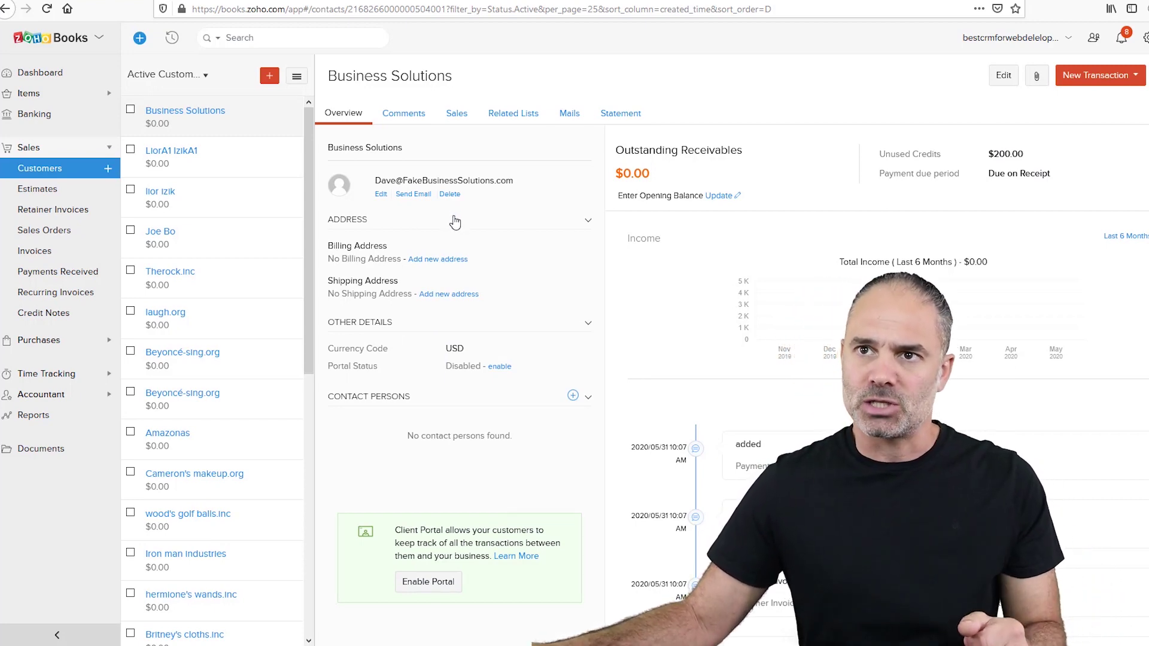
left_click(456, 113)
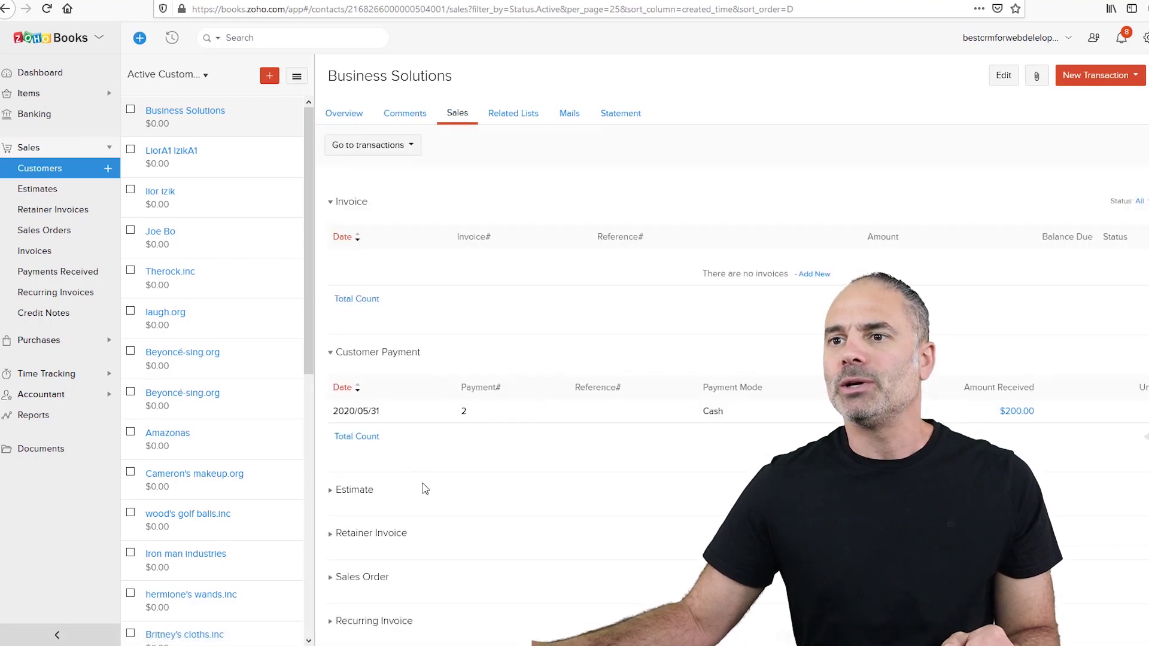
scroll(423, 487, "down", 1)
left_click(386, 468)
scroll(386, 470, "down", 2)
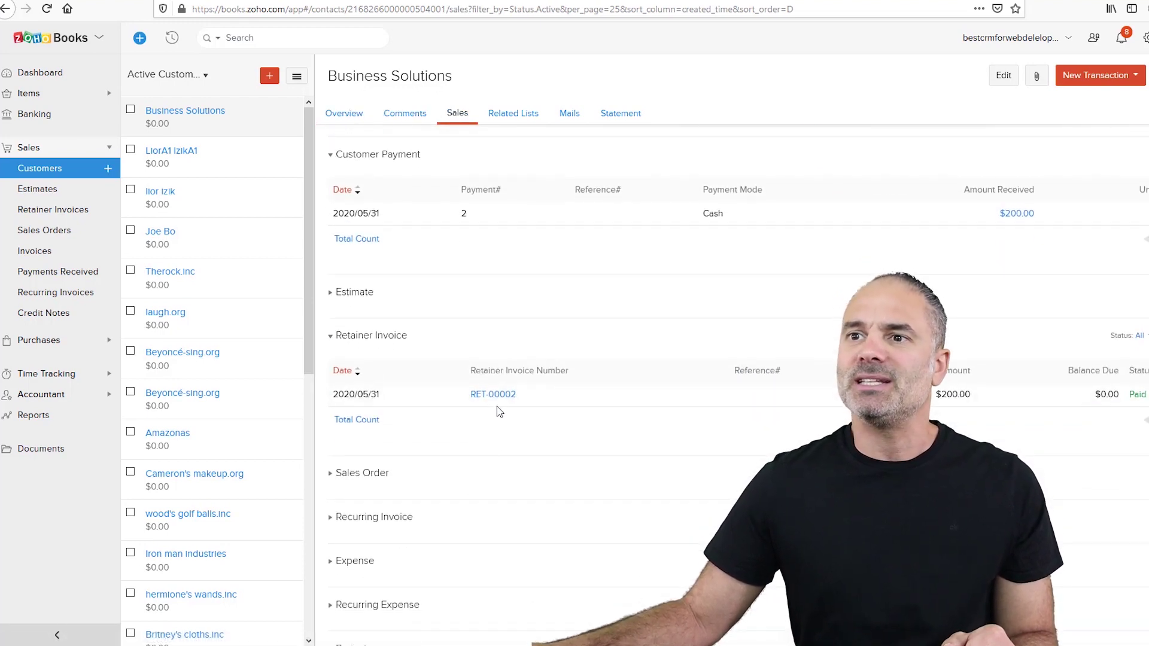
left_click(490, 395)
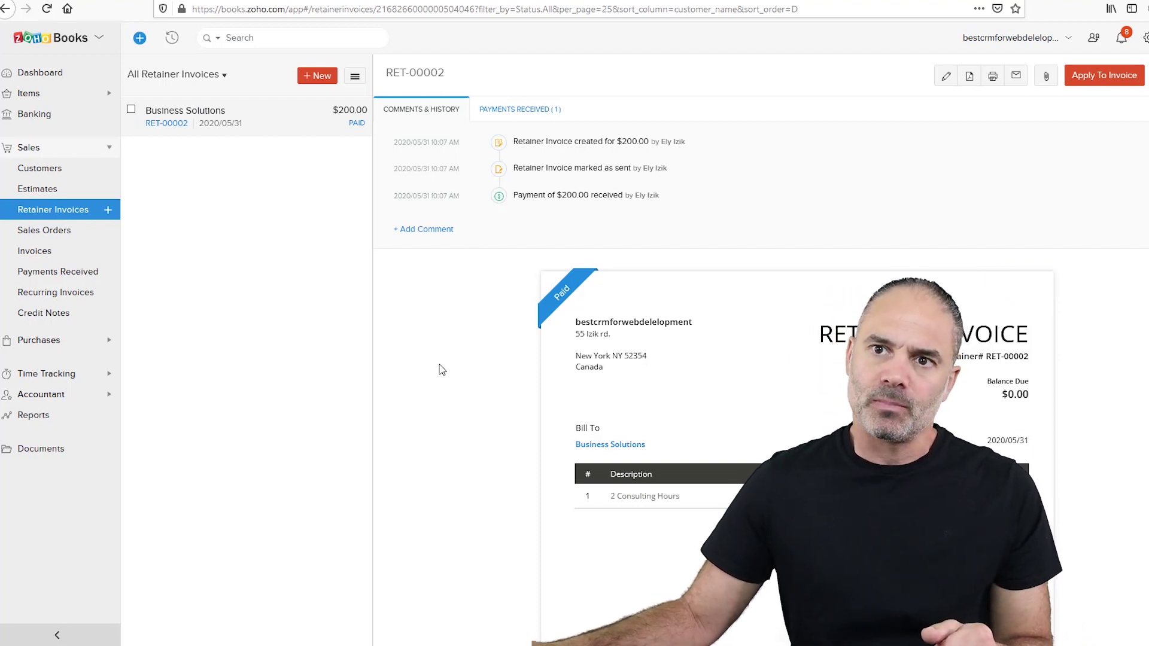
left_click(73, 373)
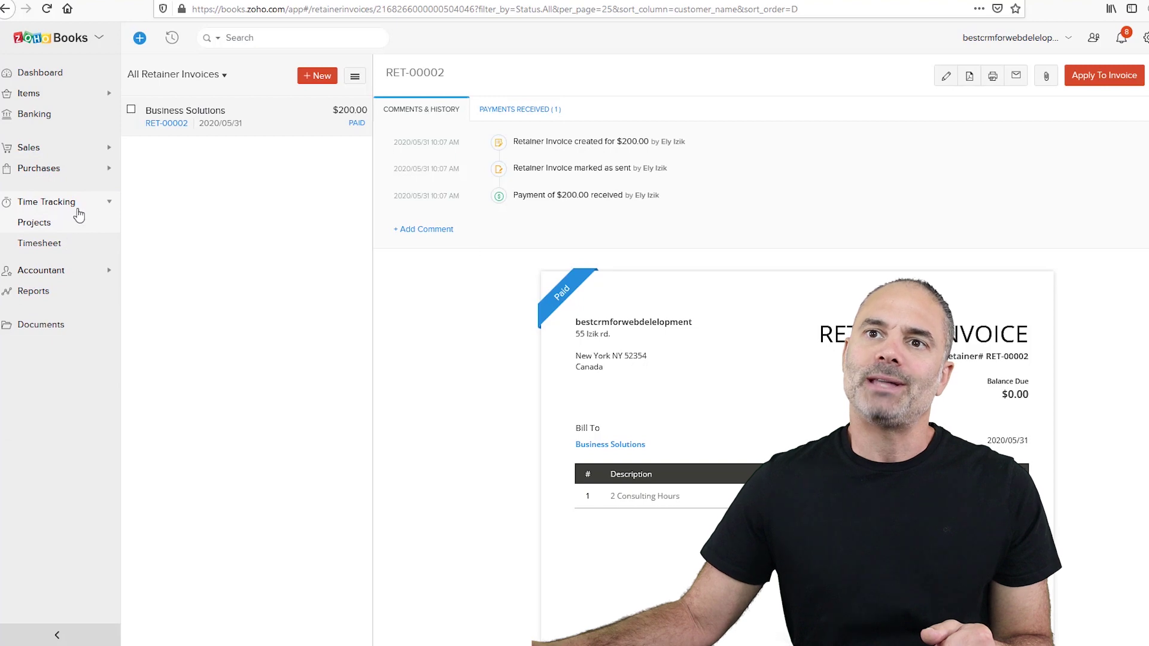
Step: Log a timesheet entry on the Business Solutions project's meeting task and start its timer
left_click(65, 251)
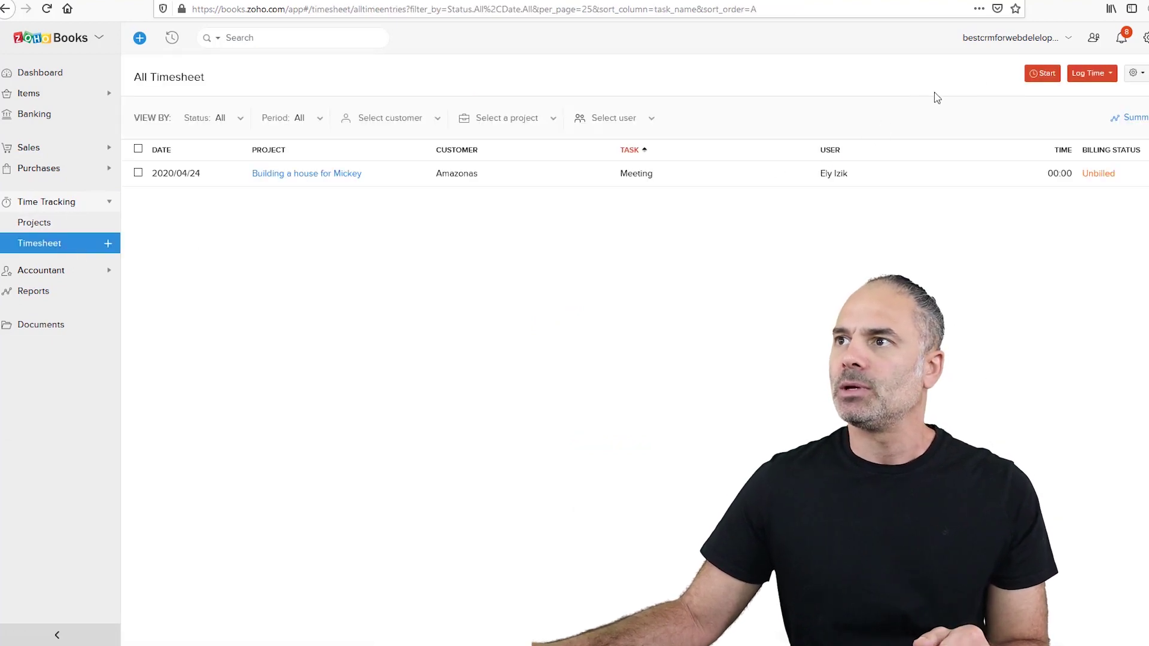
left_click(1097, 75)
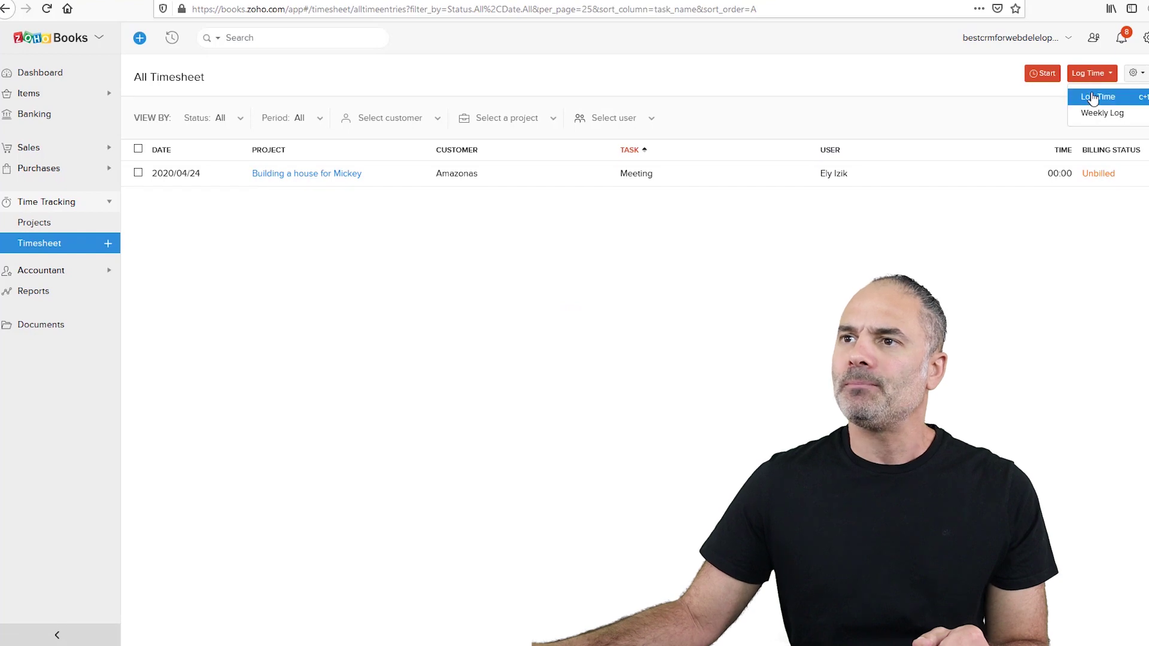
left_click(1091, 95)
left_click(492, 175)
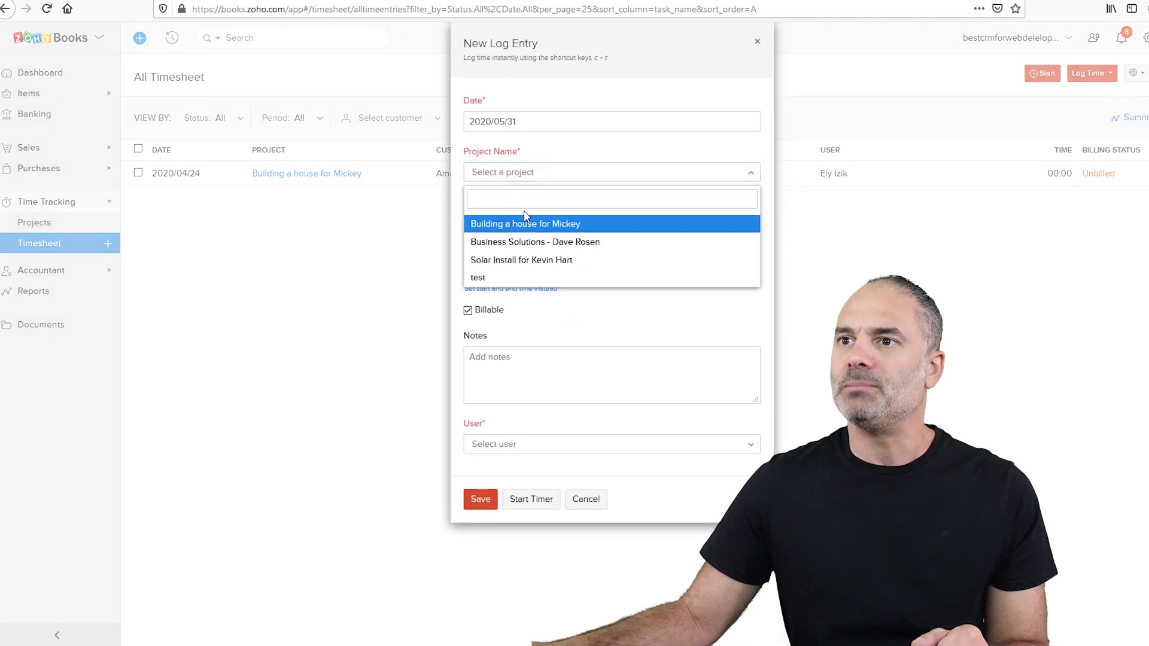
left_click(549, 242)
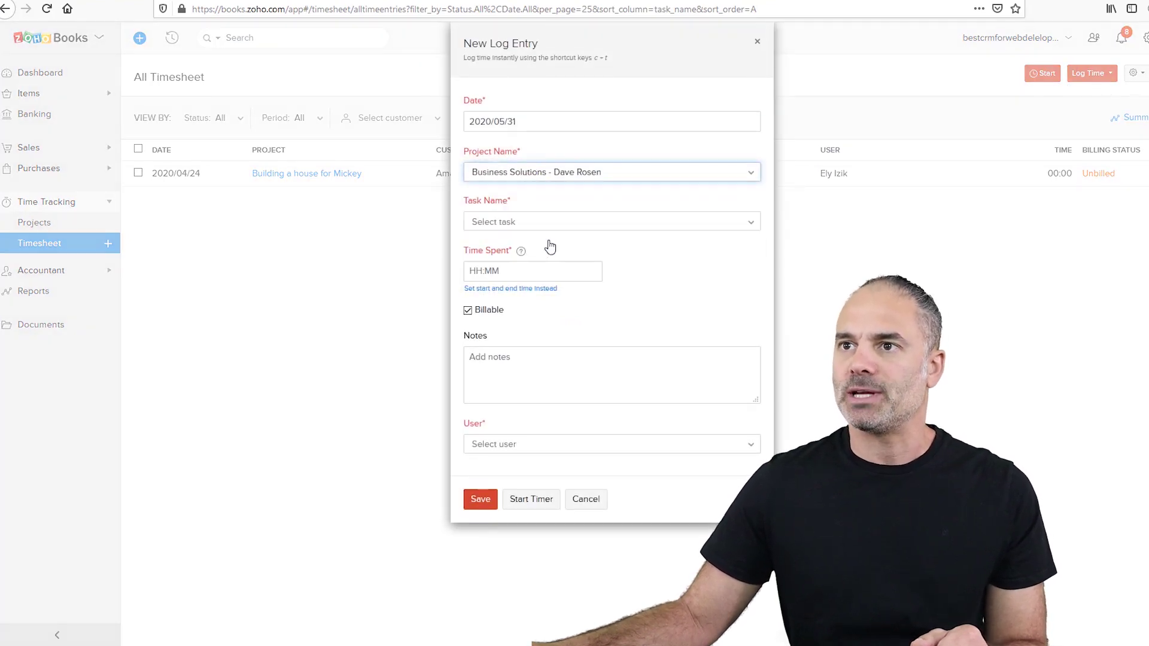
left_click(533, 225)
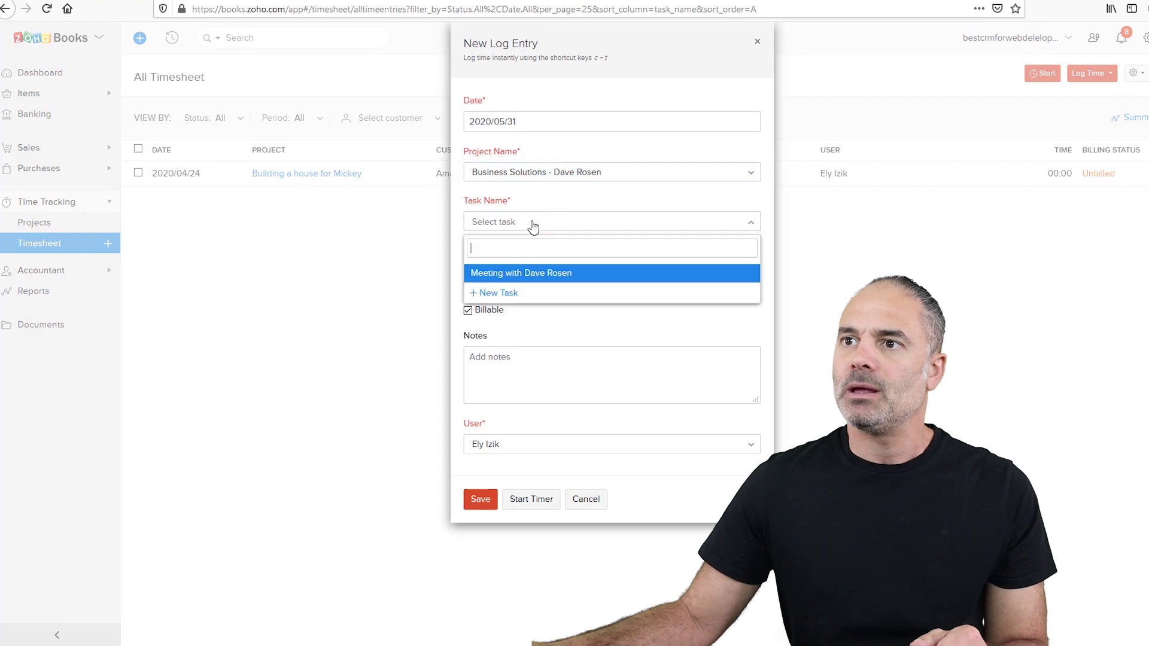
left_click(550, 274)
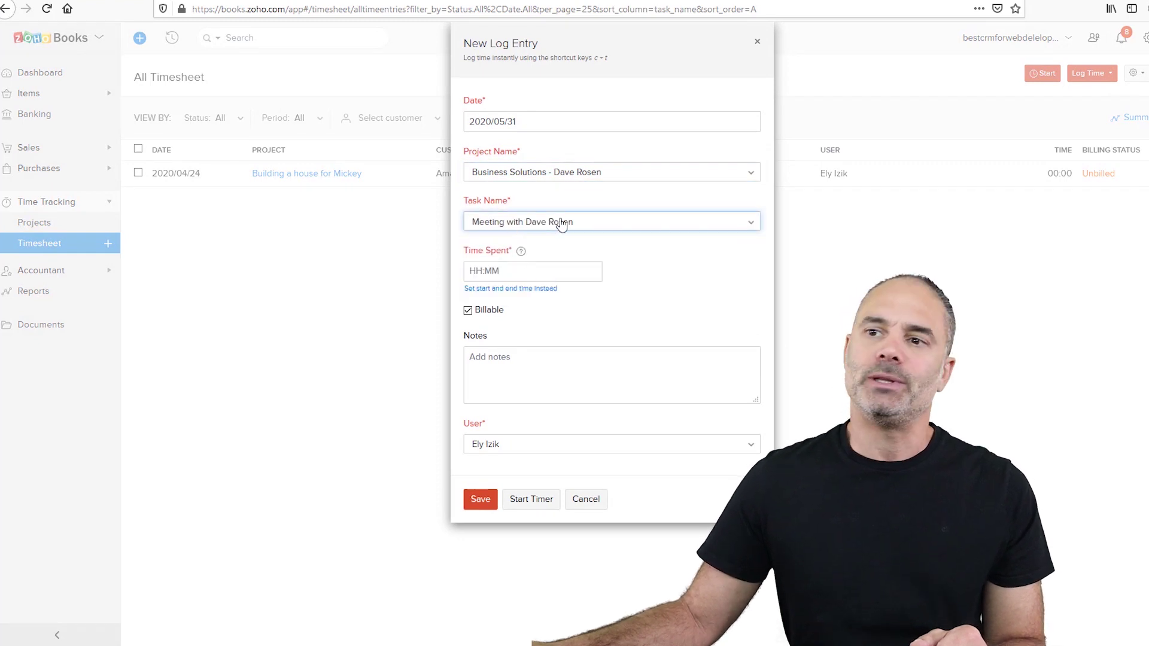
left_click(527, 504)
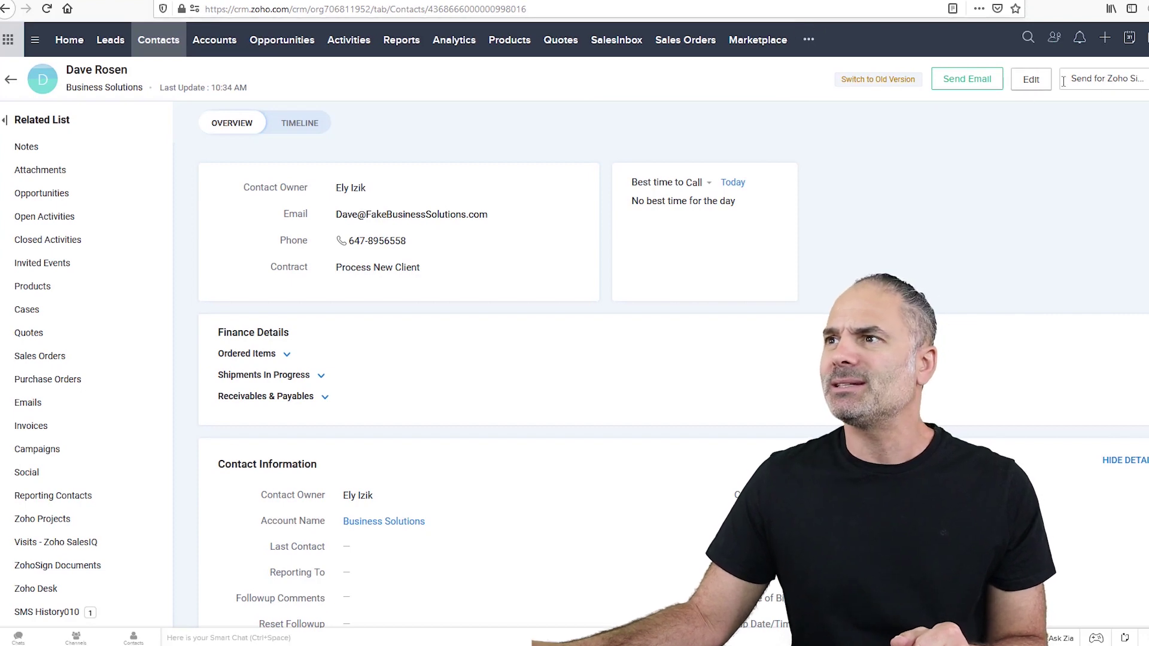
Step: Start a Send for Zoho Sign request using the Service Agreement Zoho Sign template
left_click(1102, 83)
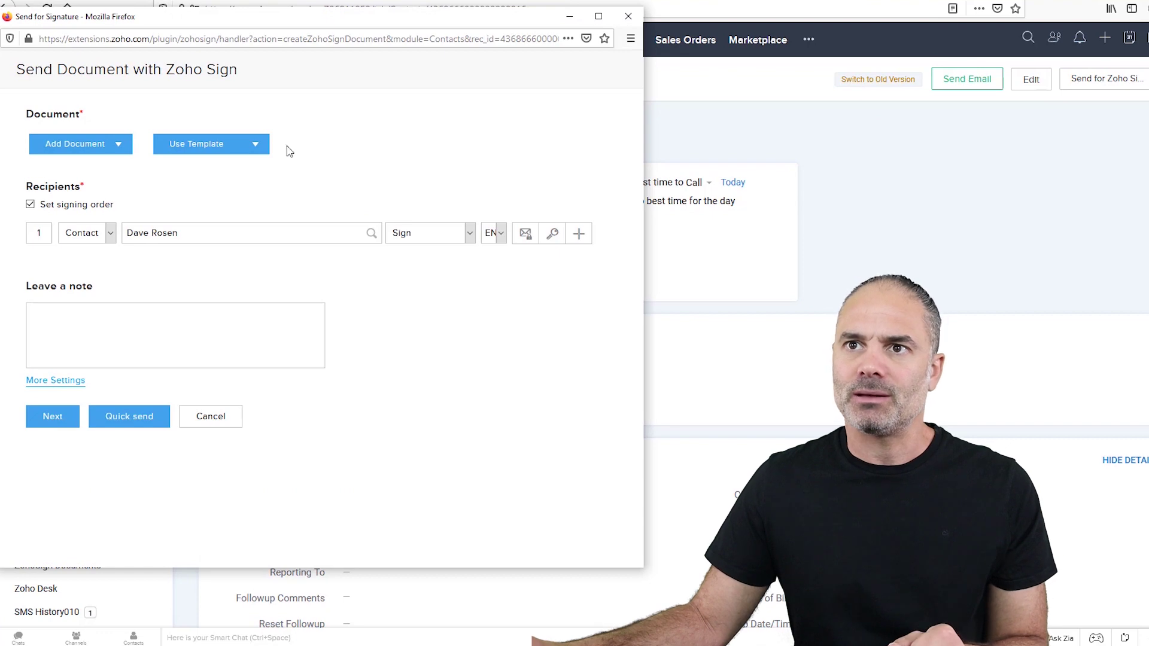
left_click(243, 146)
left_click(256, 151)
left_click(240, 148)
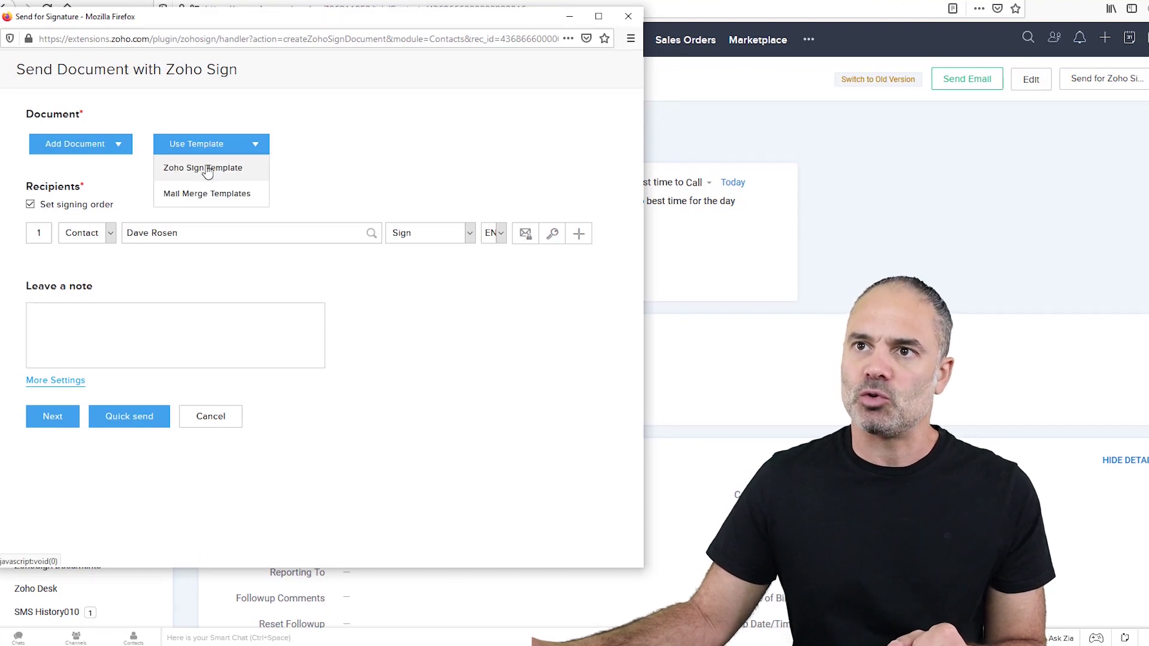
left_click(207, 173)
left_click(317, 190)
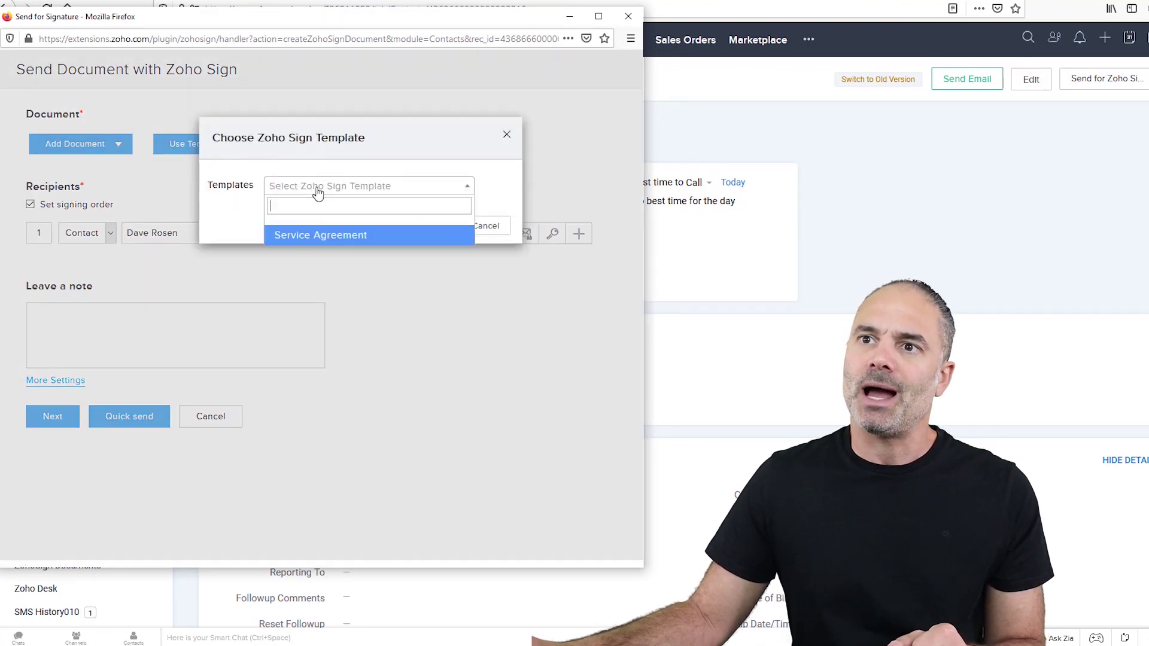
left_click(328, 240)
left_click(435, 230)
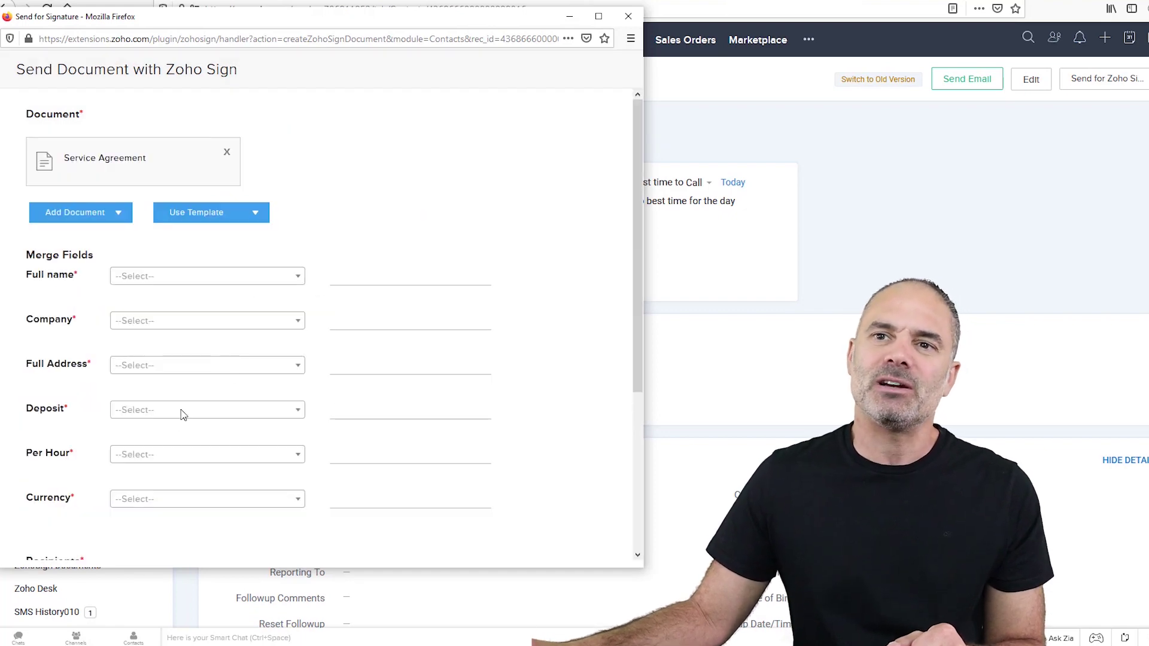
Step: Review the six empty merge fields and the contact listed as signer
scroll(221, 331, "down", 3)
scroll(225, 323, "up", 2)
scroll(254, 350, "up", 1)
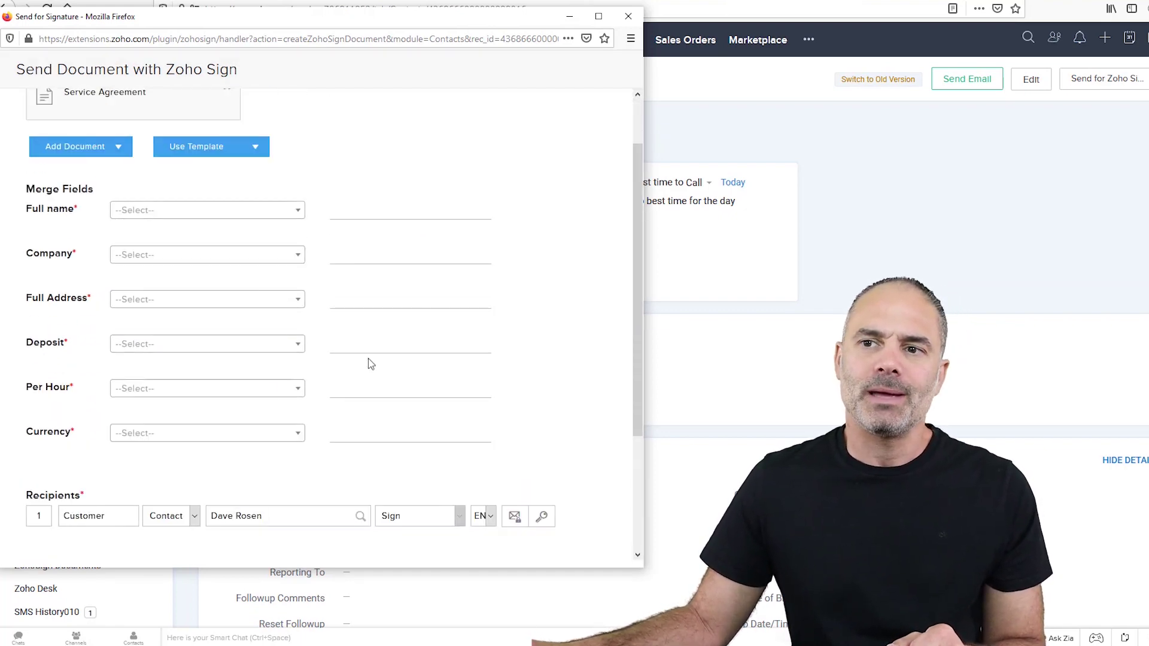
scroll(365, 345, "down", 3)
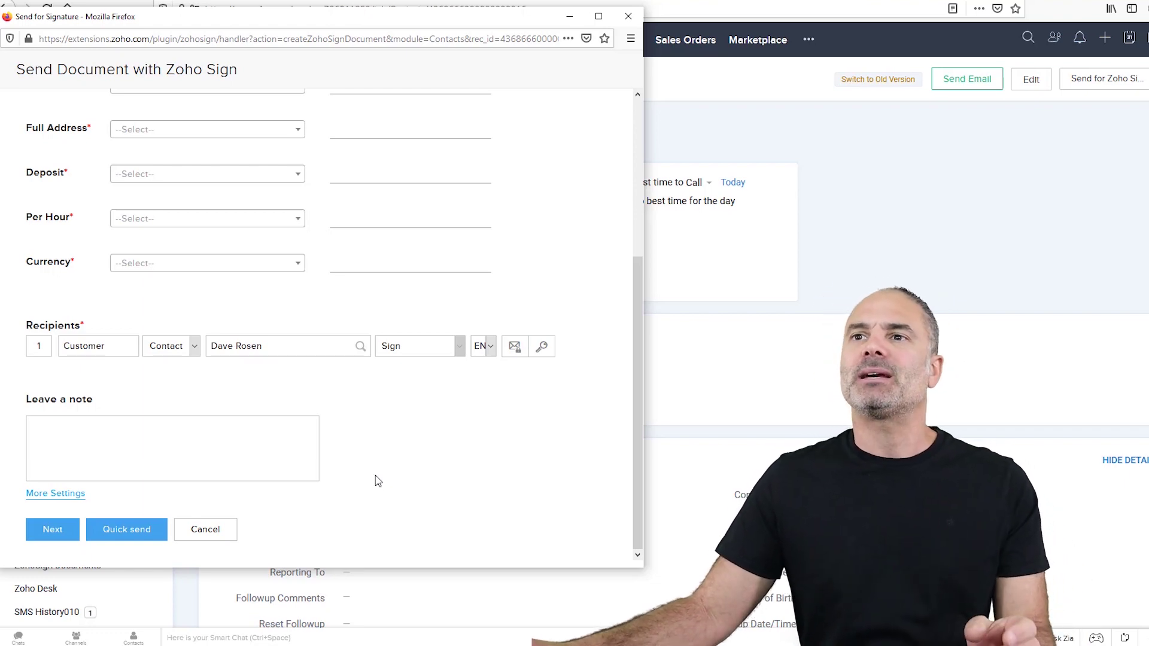
scroll(341, 310, "up", 3)
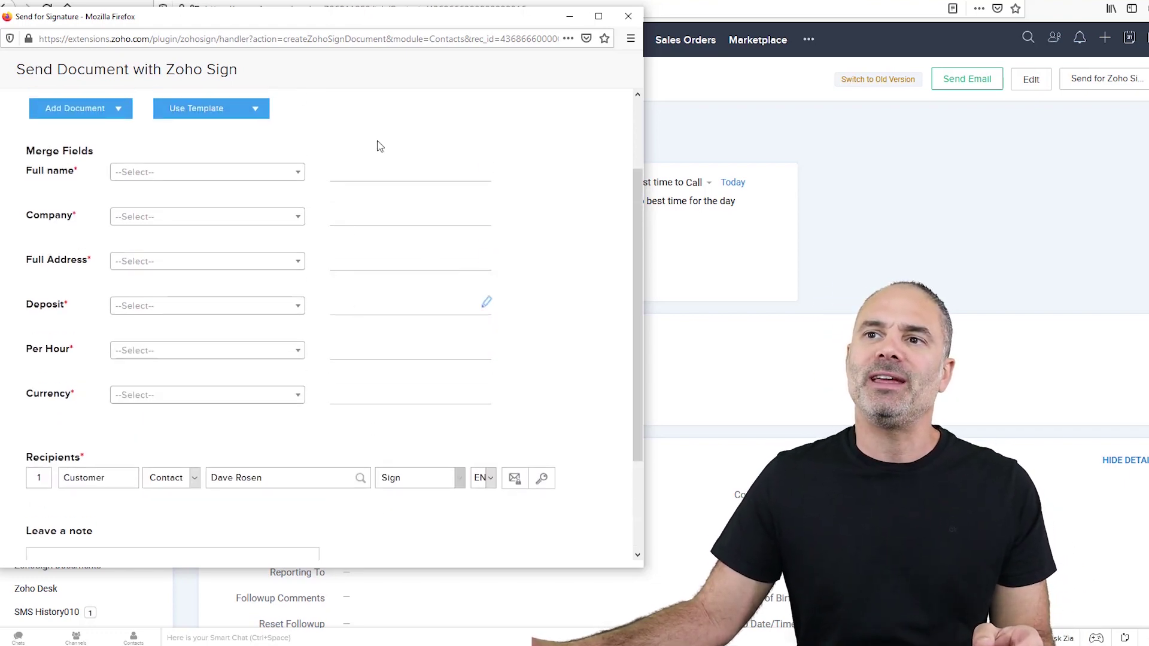